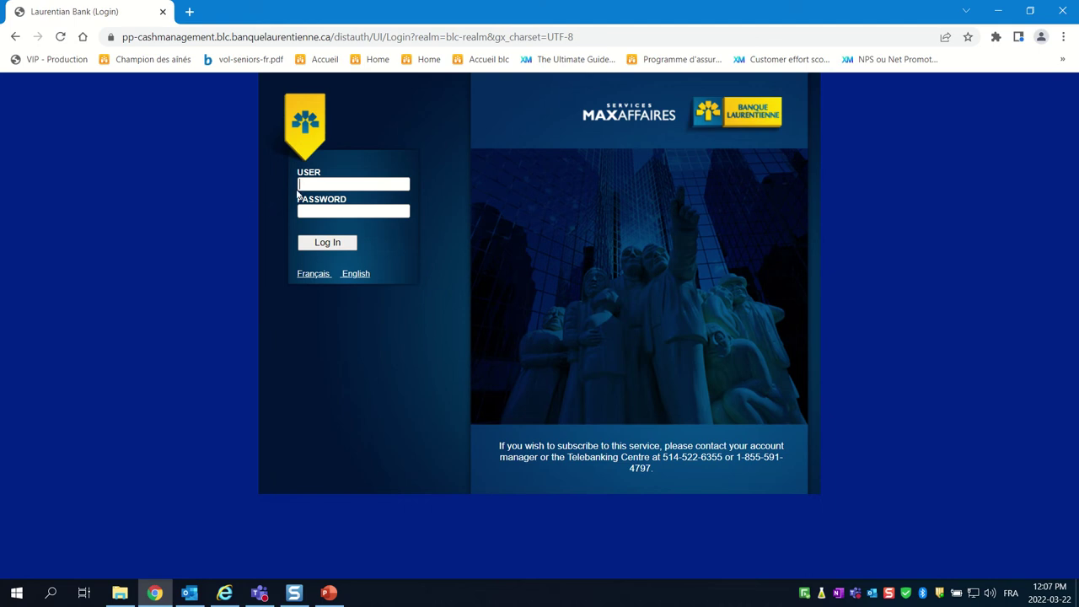
Step: Sign in, then save the dog's-name, cat's-name and car's-make questions with their secret answers
text(Si)
text(lvana)
text(*********)
text(**)
click(327, 243)
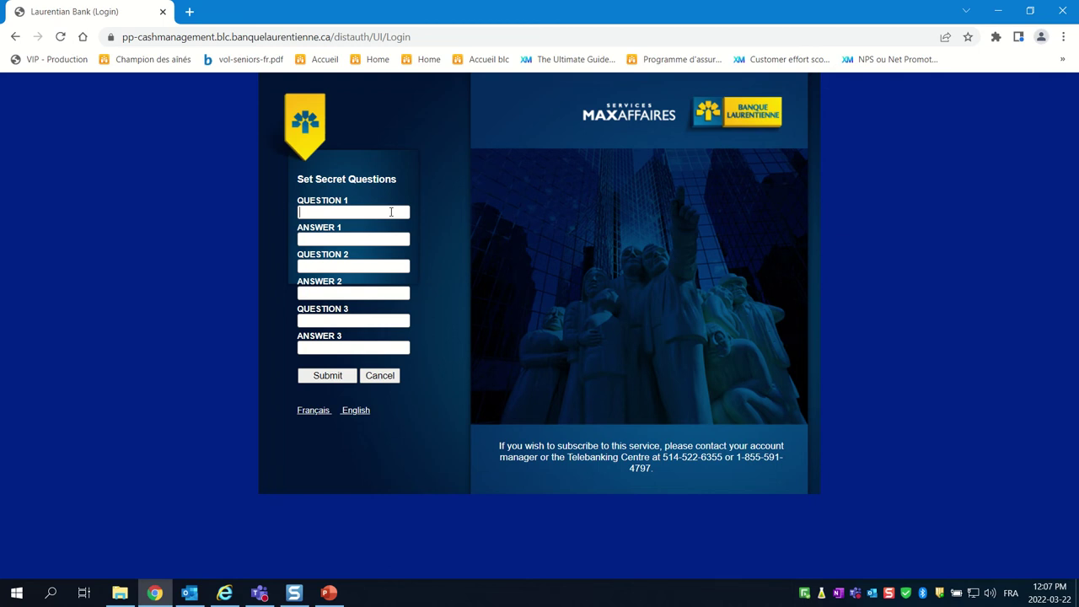
key(Tab)
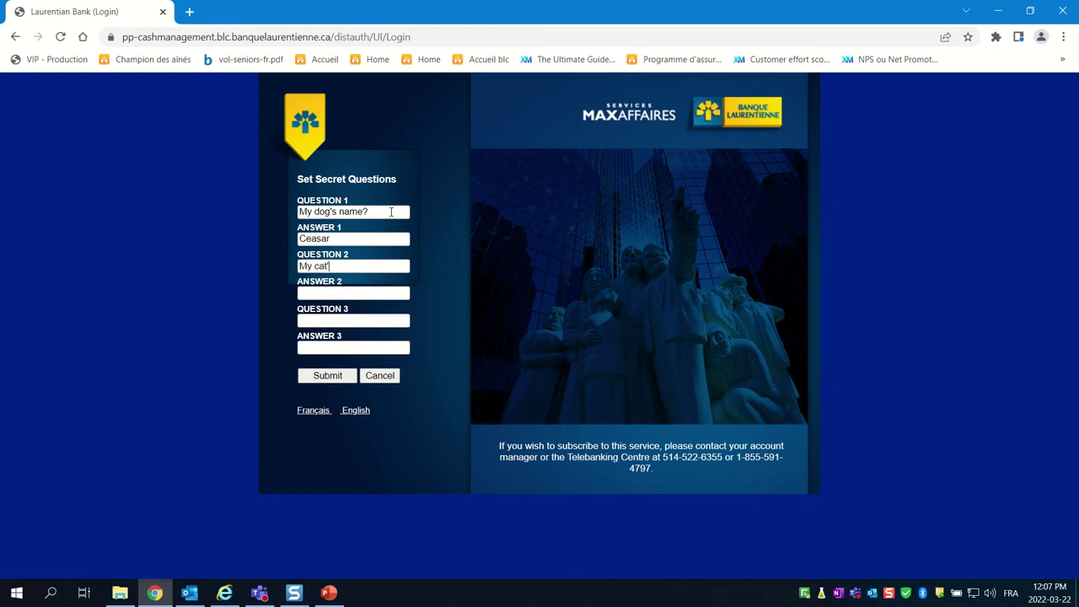
key(Tab)
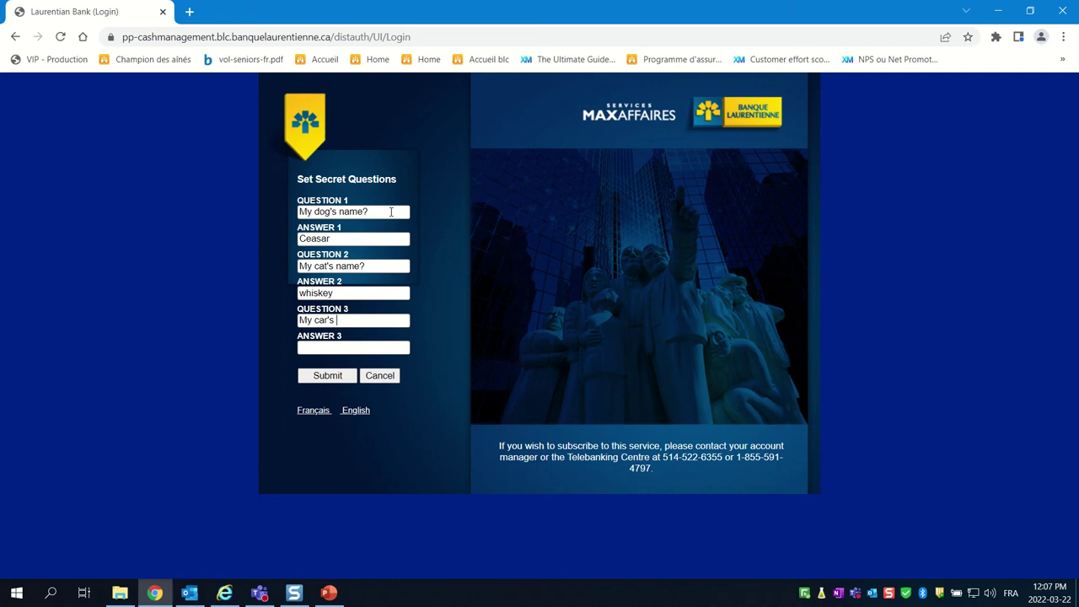
key(Tab)
click(340, 377)
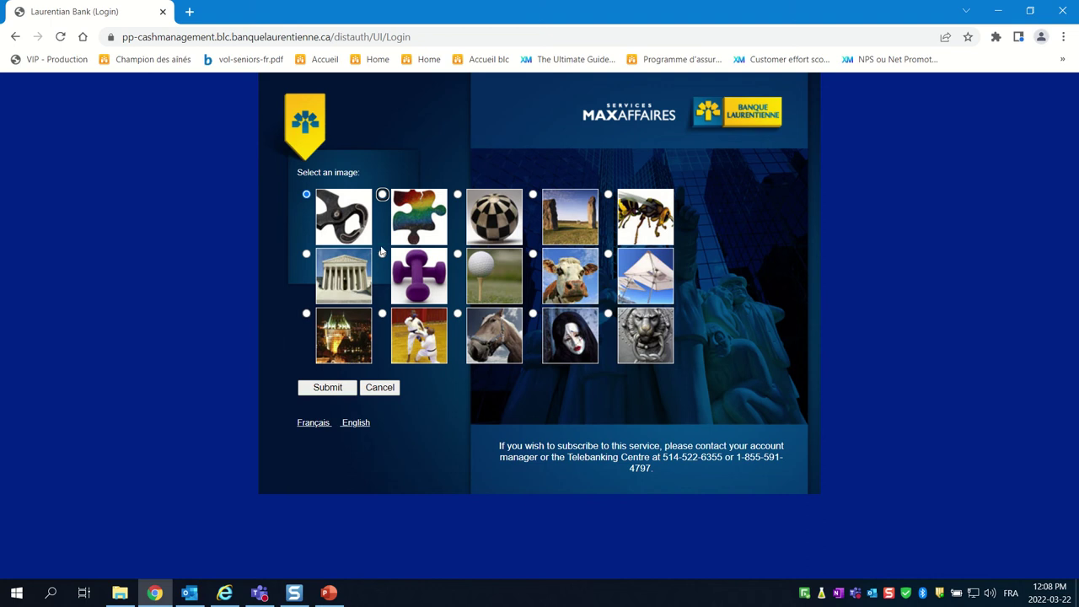
Step: Pick the puzzle security image, answer the cat's-name check, then confirm the puzzle image again
click(383, 195)
click(335, 389)
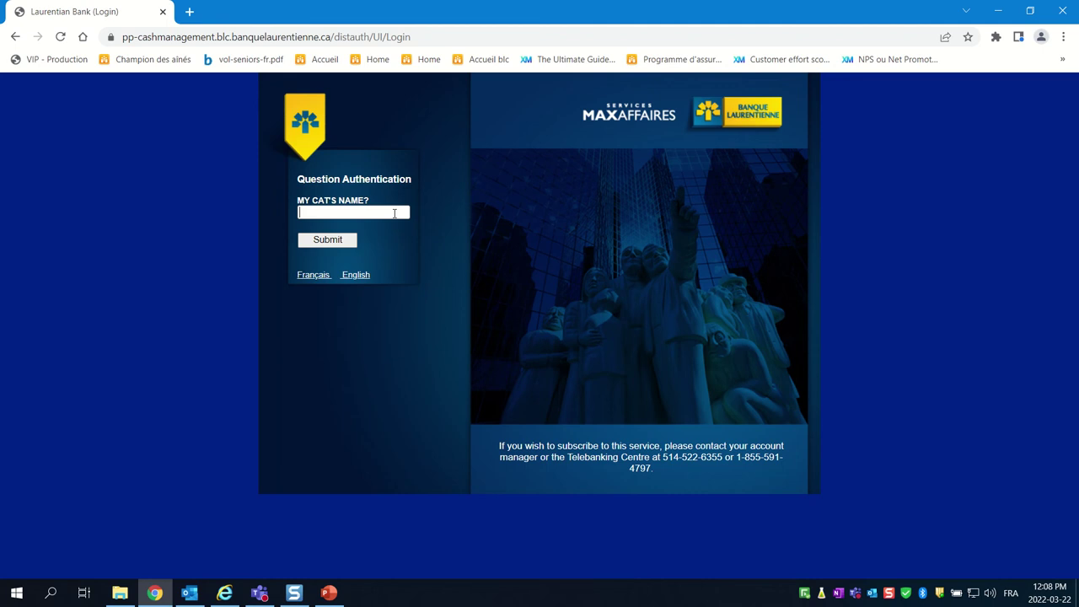
text(•••)
text(•••)
click(349, 243)
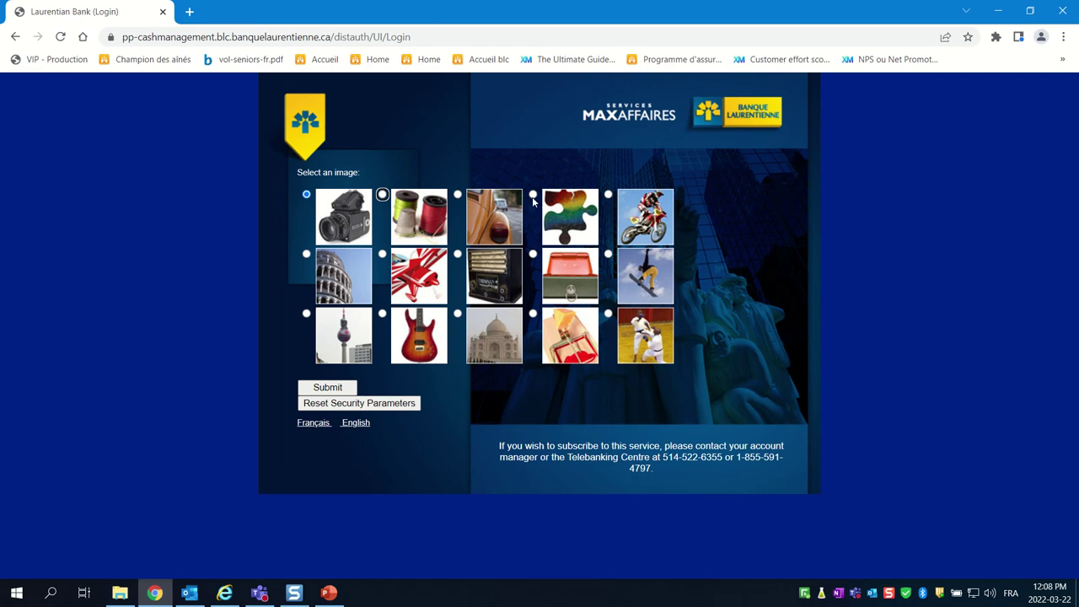
click(533, 195)
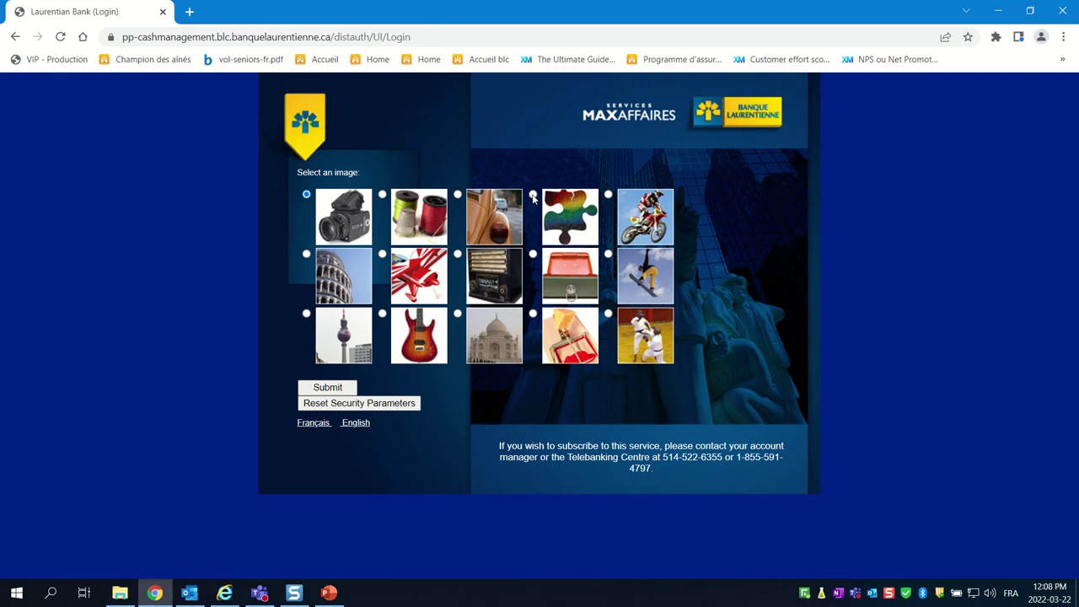
click(346, 389)
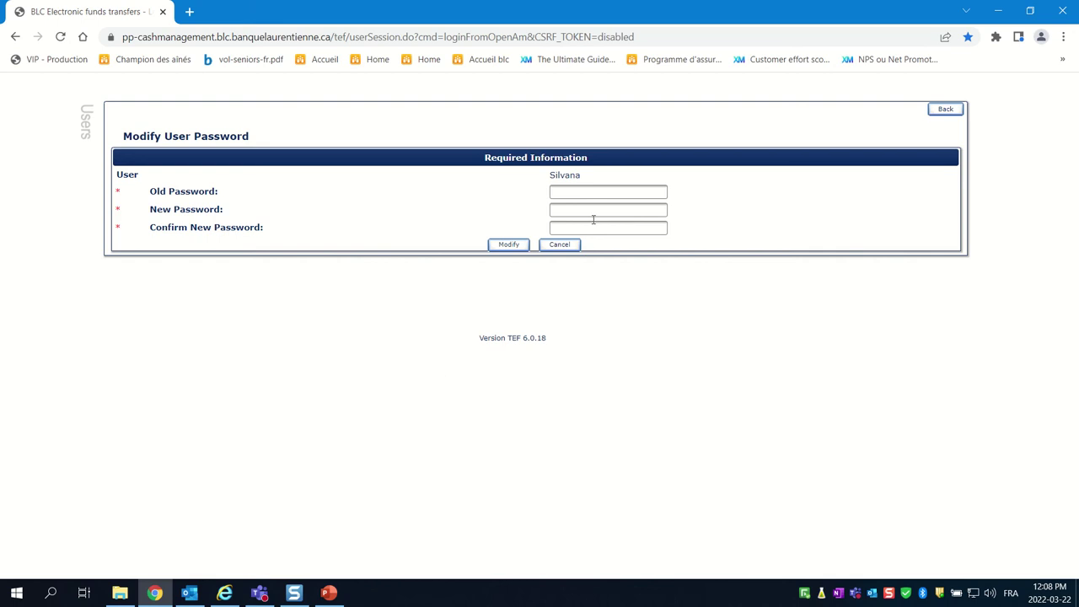
Step: Enter the old password, enter the new password twice, and submit it with Modify
click(609, 192)
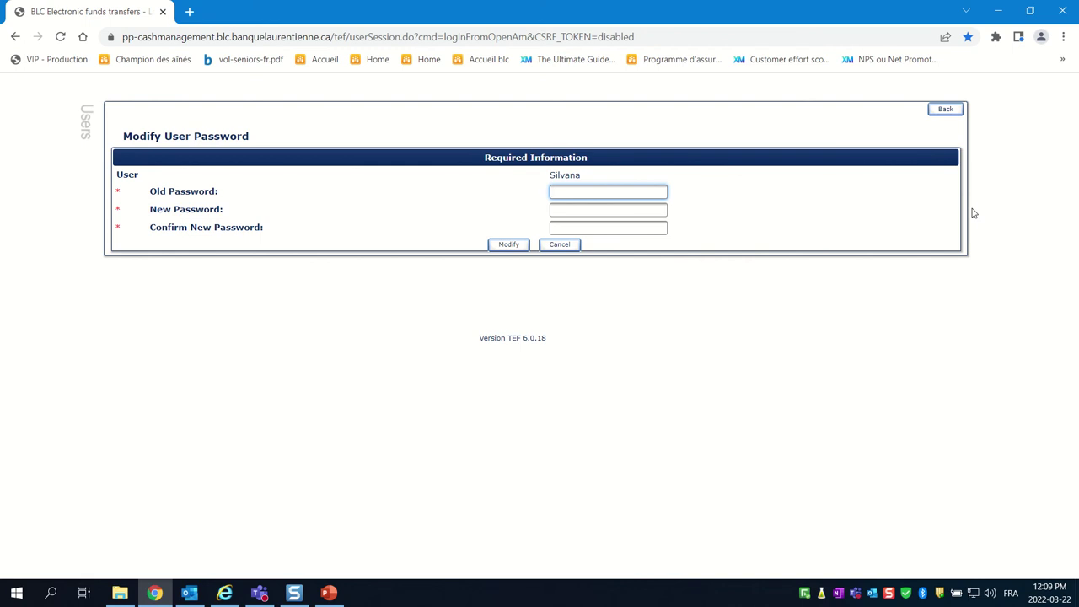
text(**)
text(********)
text(*)
key(Tab)
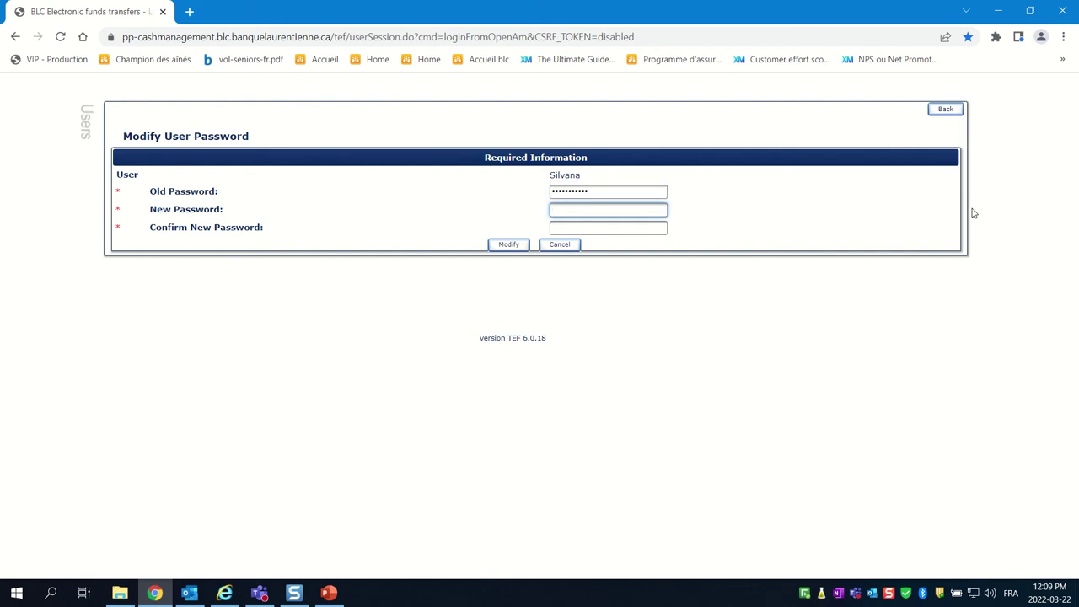
text(********)
text(*)
key(Tab)
text(**)
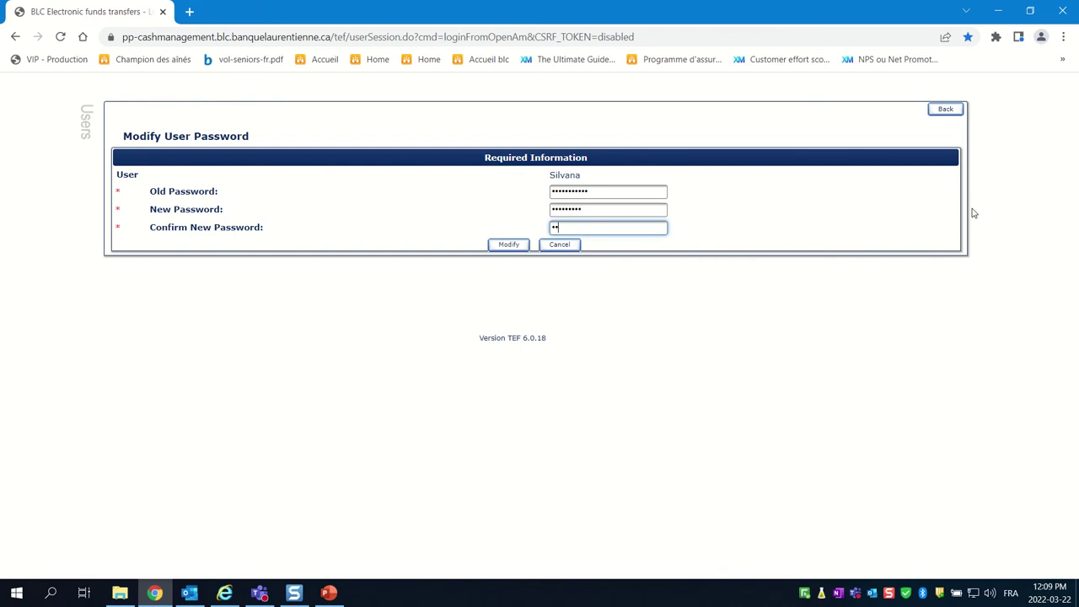
text(*******)
click(514, 247)
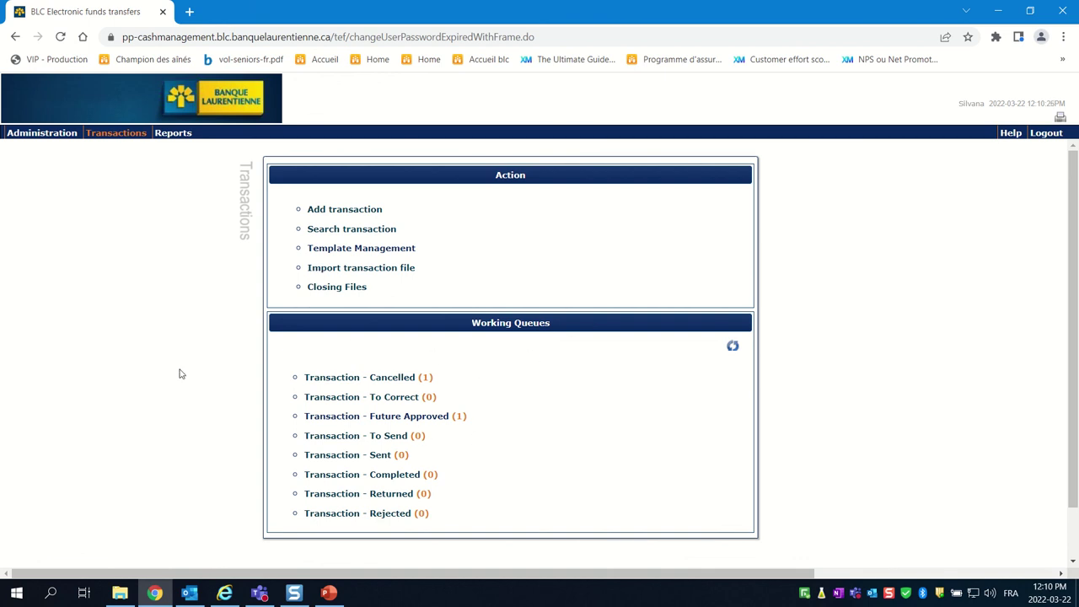
Step: Go to the Reports section and open the Billing Notice report
click(172, 135)
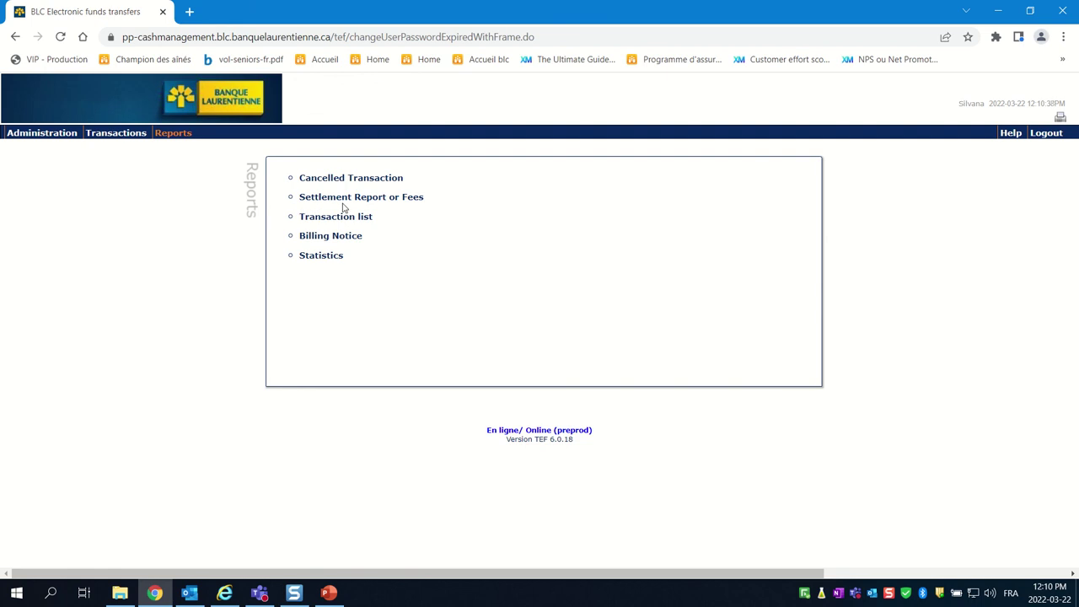
click(317, 245)
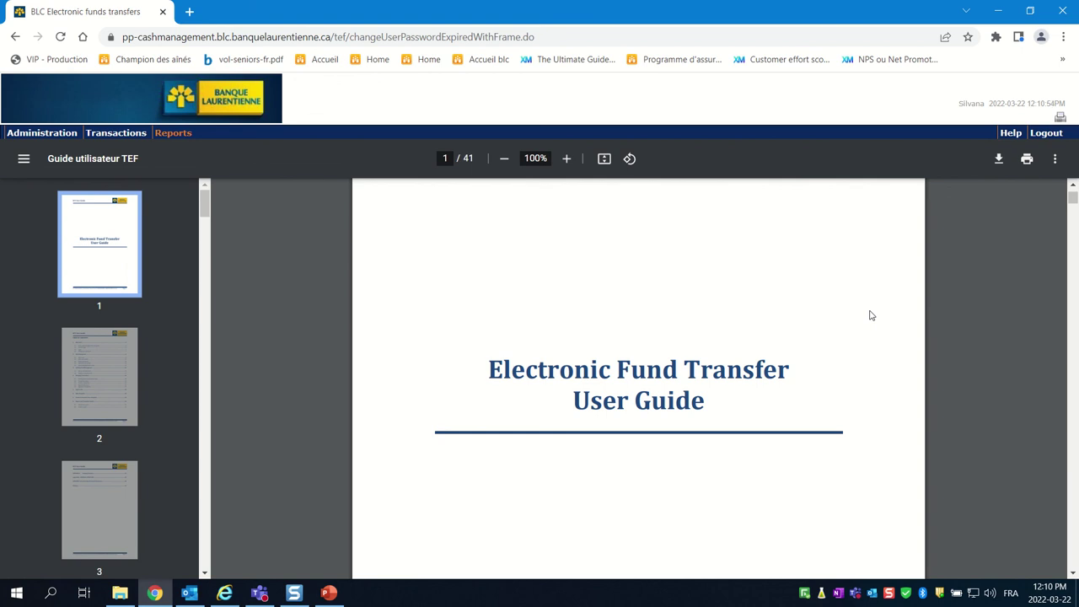
Step: Capture a Win+Shift+S screenshot, then log out with the top-right Logout link
key(super+shift+s)
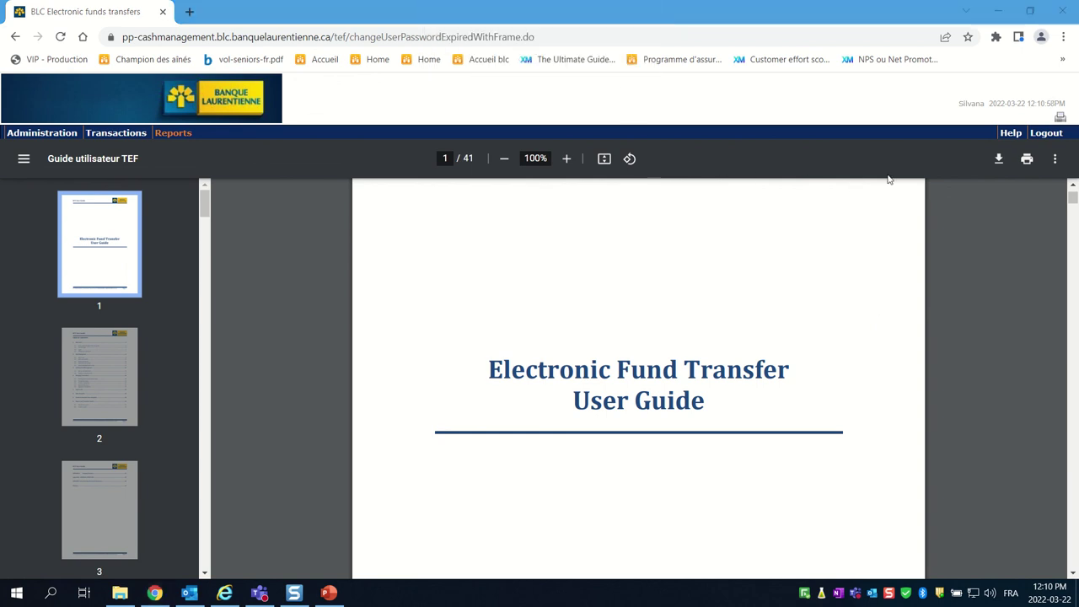
click(1044, 135)
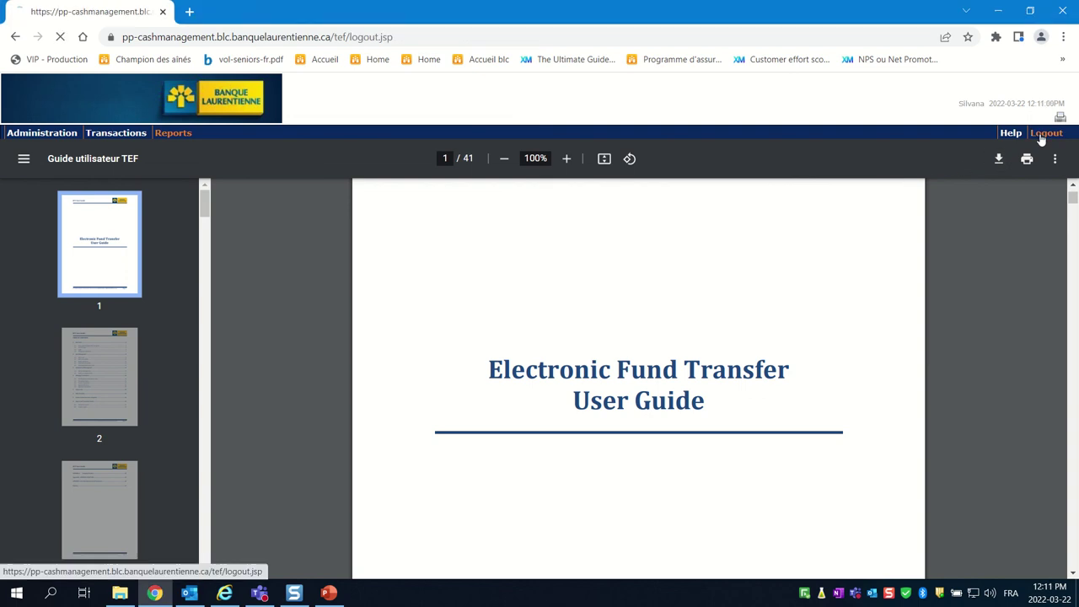